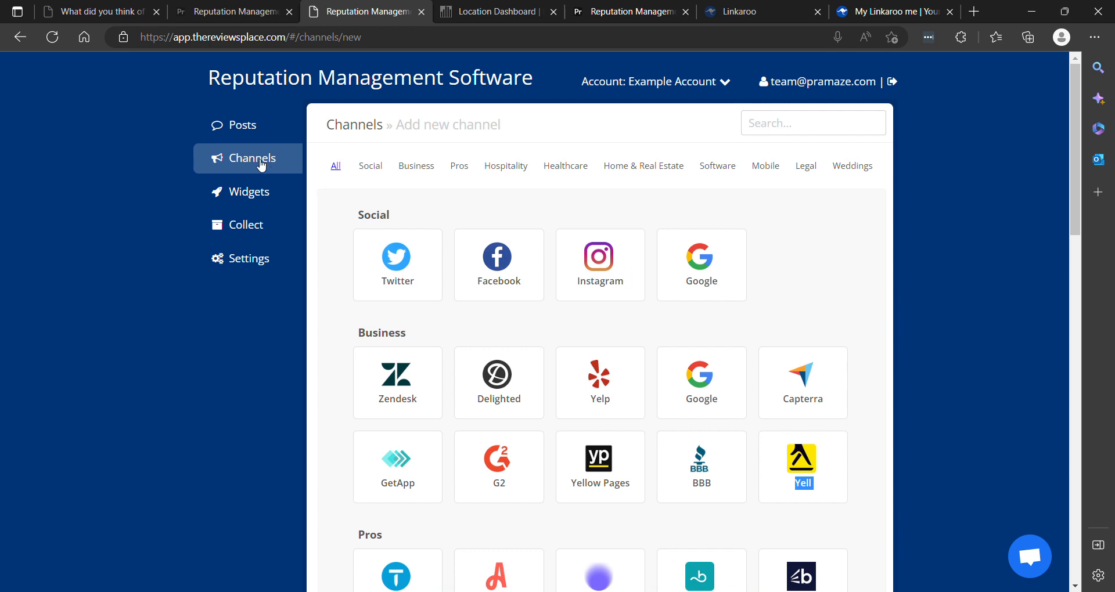
# Look through the available review channels in every category, from Social to Weddings
pyautogui.scroll(-2, 546, 272)
pyautogui.scroll(-8, 548, 273)
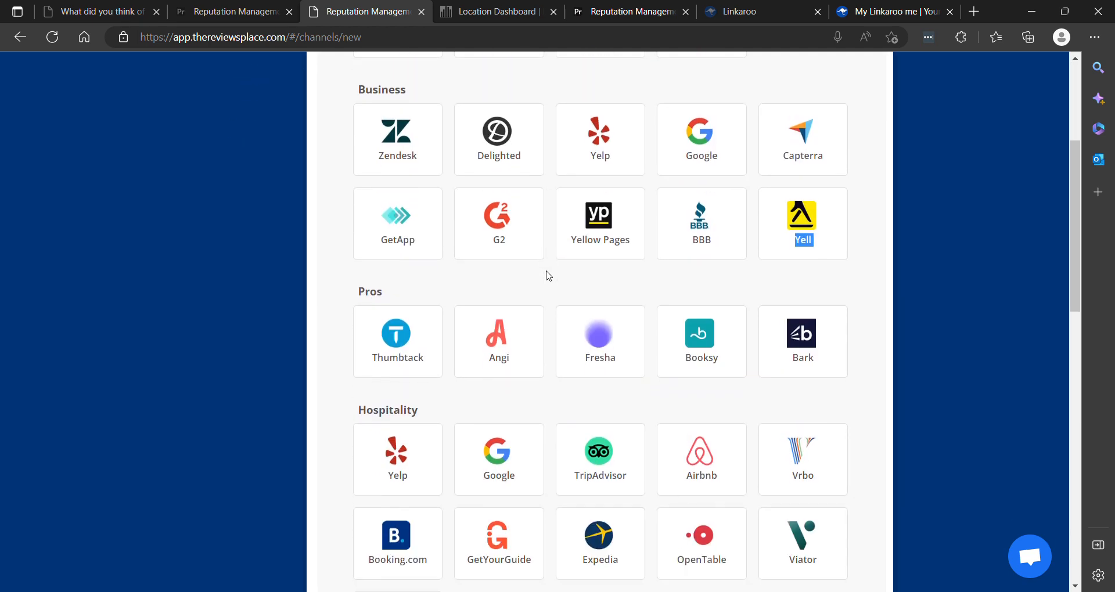
pyautogui.scroll(-1, 556, 288)
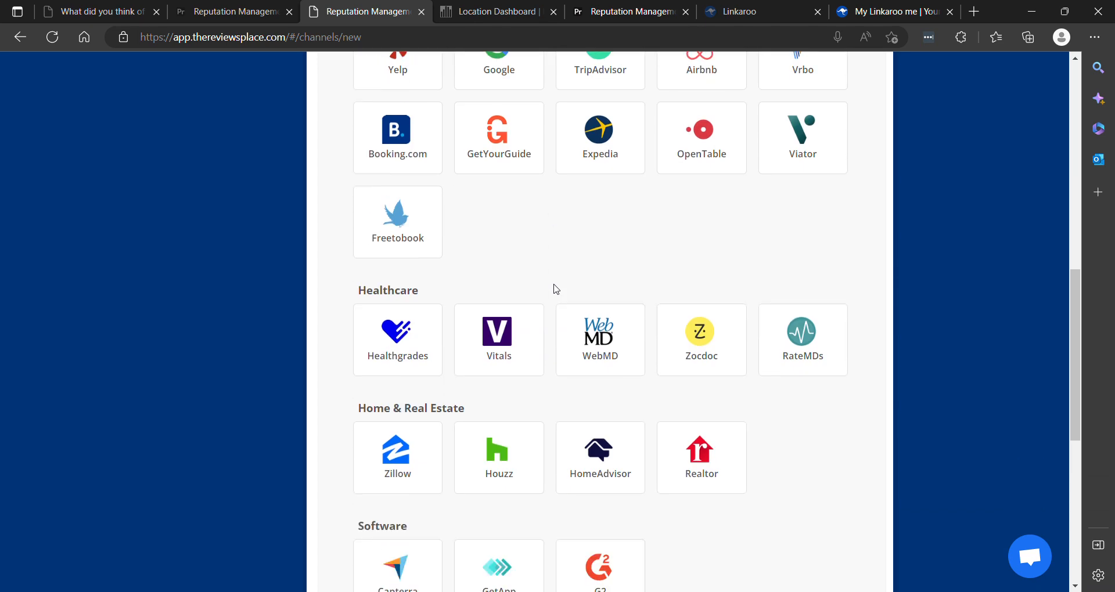
pyautogui.scroll(-6, 556, 290)
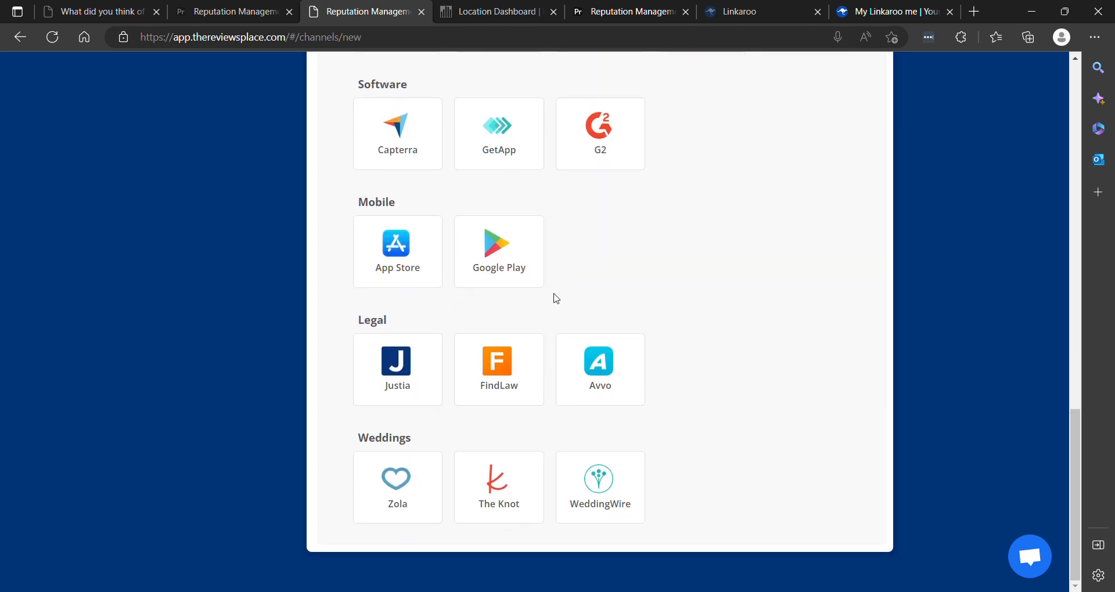
pyautogui.scroll(15, 554, 298)
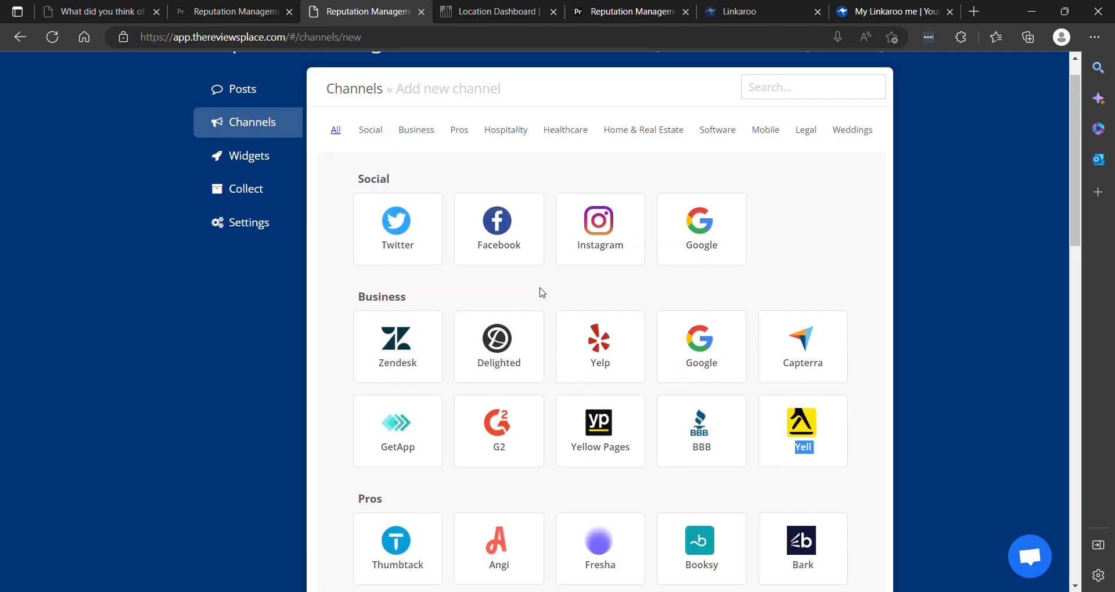
pyautogui.scroll(1, 542, 294)
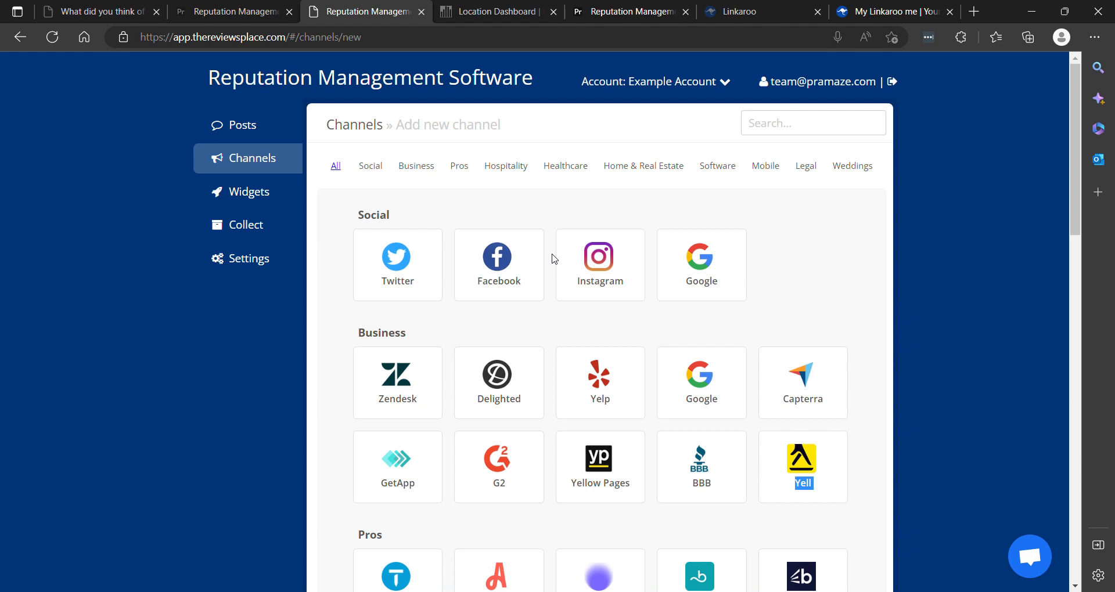
pyautogui.click(799, 321)
# From a new post, follow the option to add a source and open the form for the first review source
pyautogui.click(242, 132)
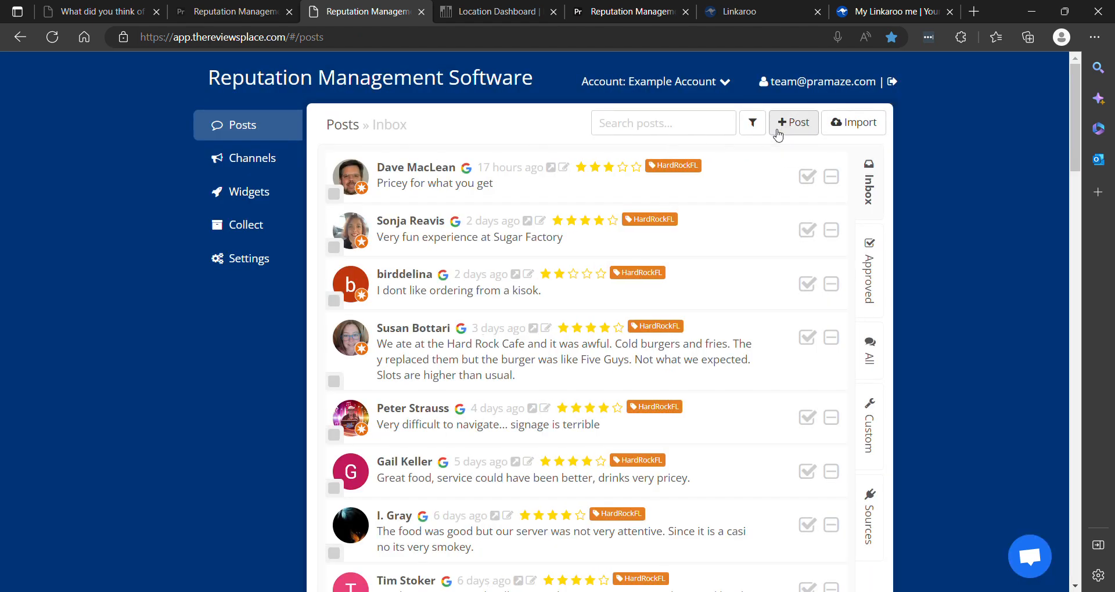
pyautogui.click(793, 125)
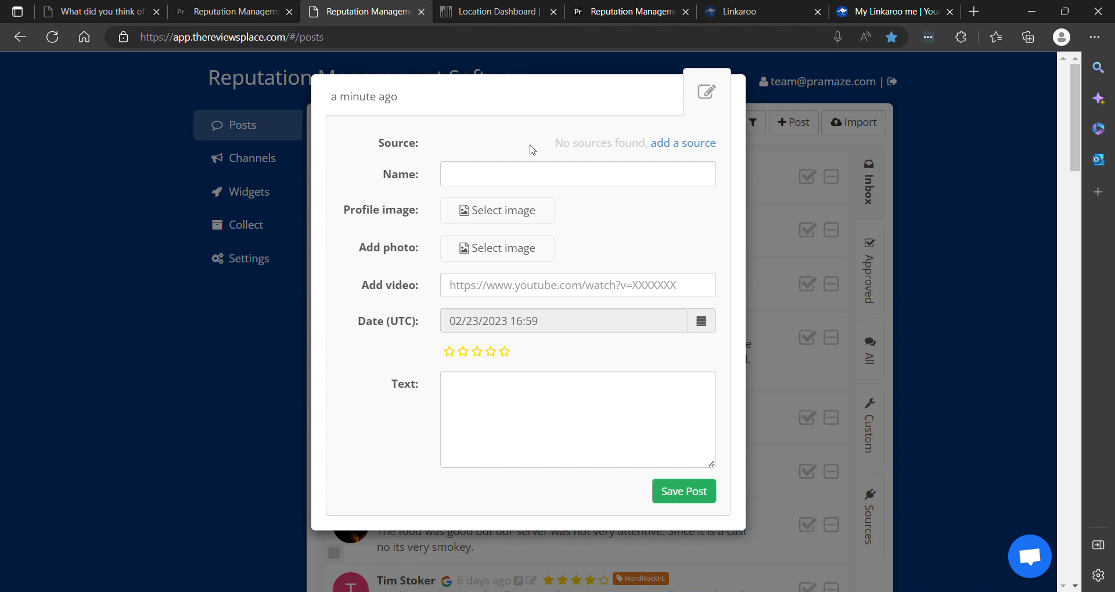
pyautogui.click(698, 144)
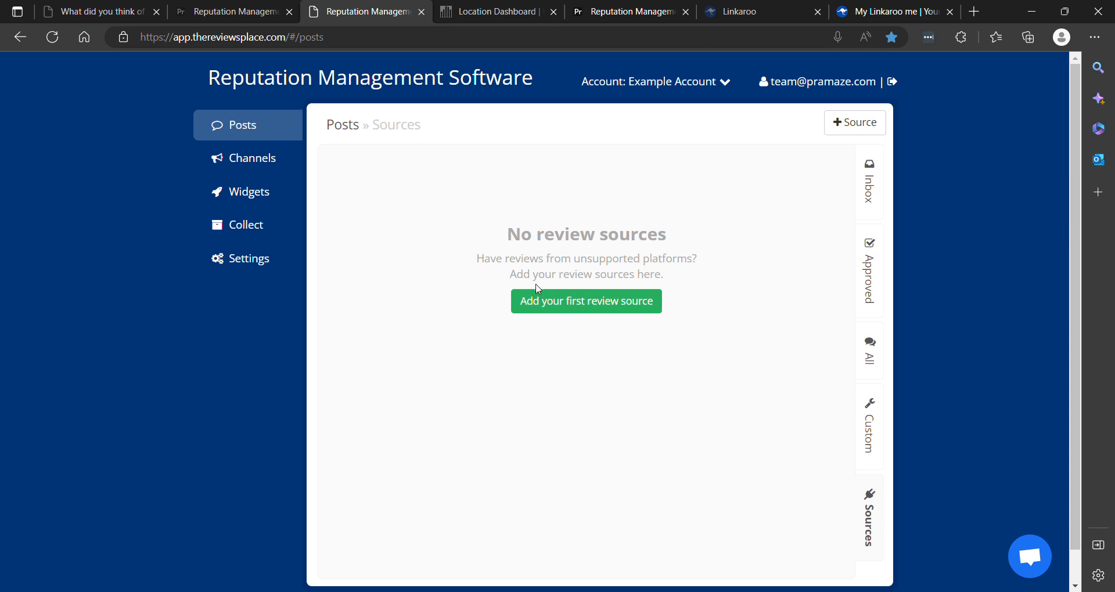
pyautogui.click(601, 306)
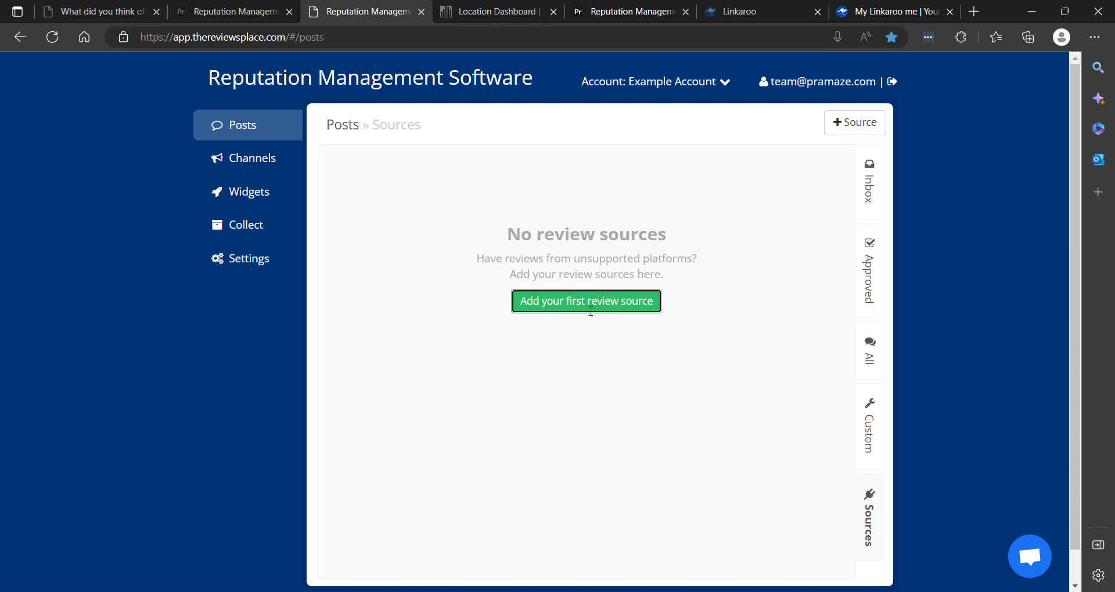
pyautogui.click(530, 150)
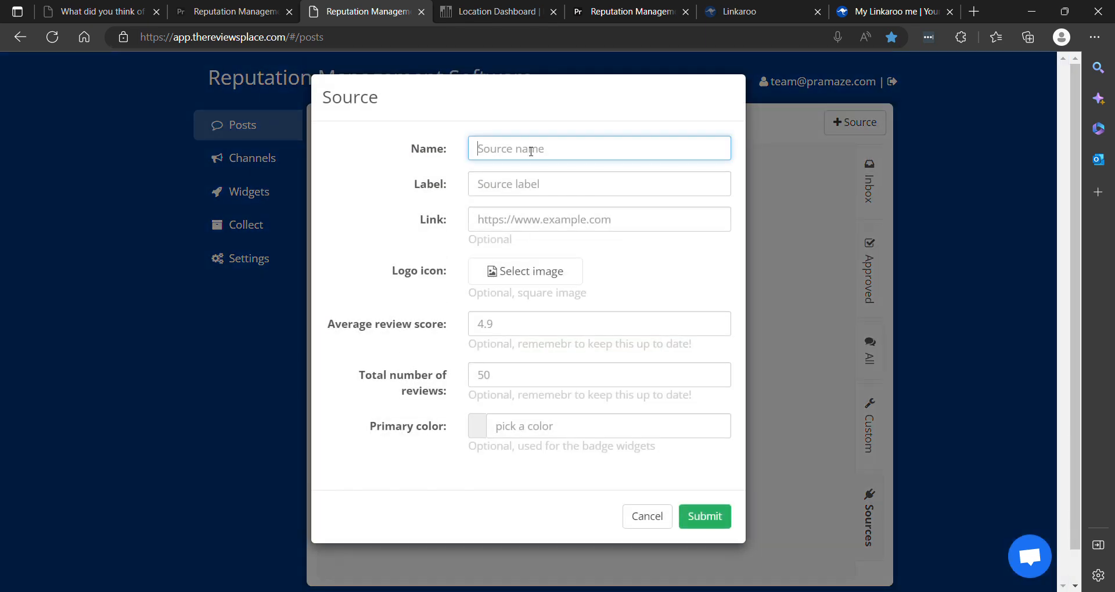
pyautogui.write('LinkedIn')
pyautogui.click(552, 188)
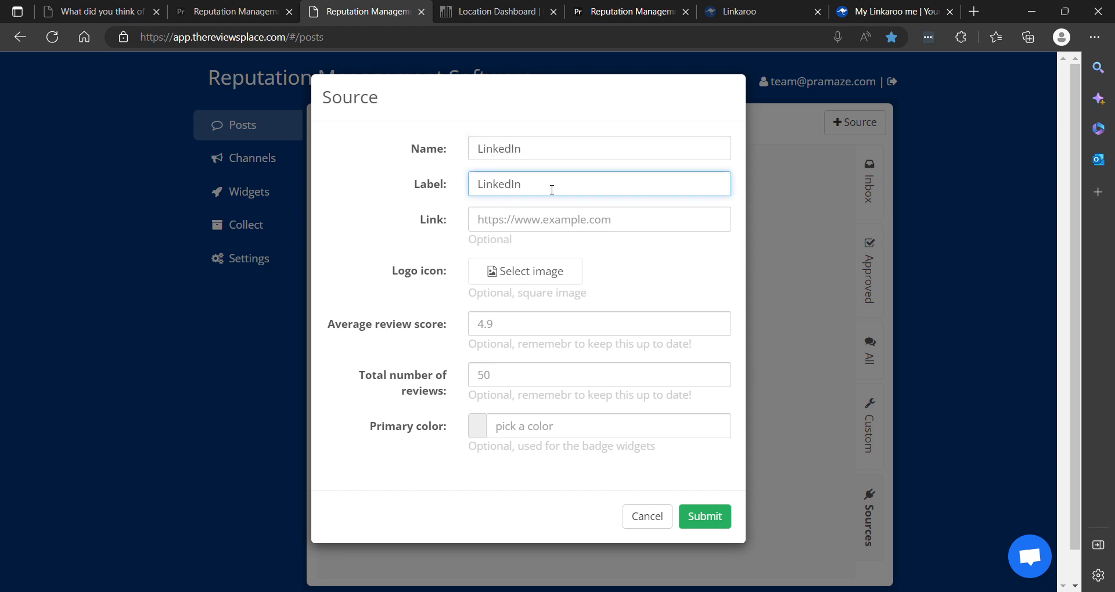
pyautogui.click(572, 222)
pyautogui.write('li')
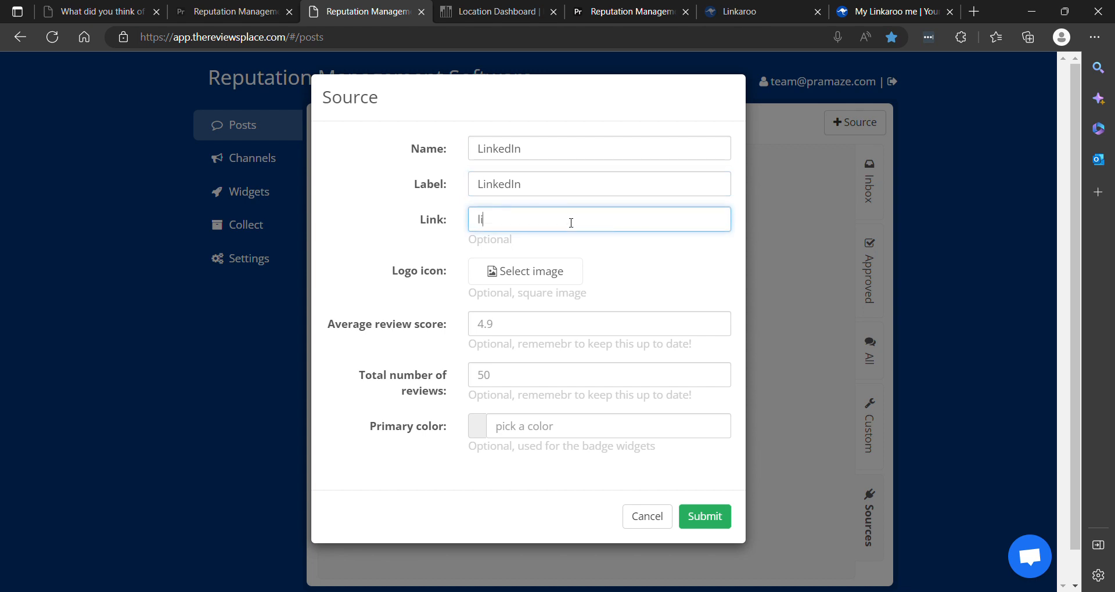
pyautogui.write('nkedin.com')
pyautogui.press('Home')
pyautogui.write('www.')
pyautogui.press('Home')
pyautogui.write('https://')
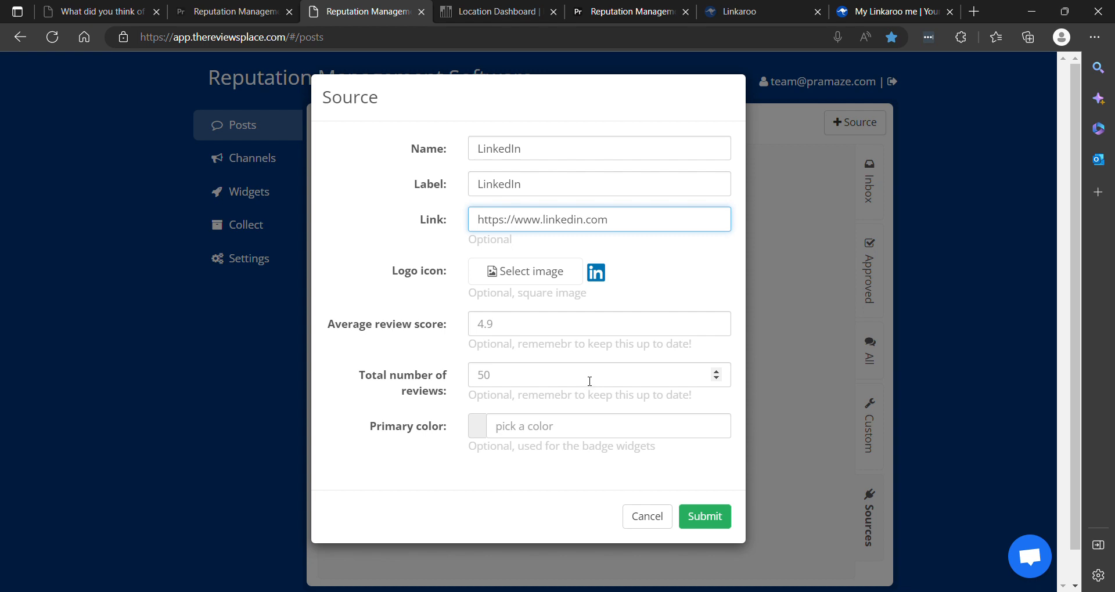
pyautogui.moveTo(483, 344); pyautogui.dragTo(697, 354)
pyautogui.moveTo(483, 399); pyautogui.dragTo(666, 400)
pyautogui.click(520, 468)
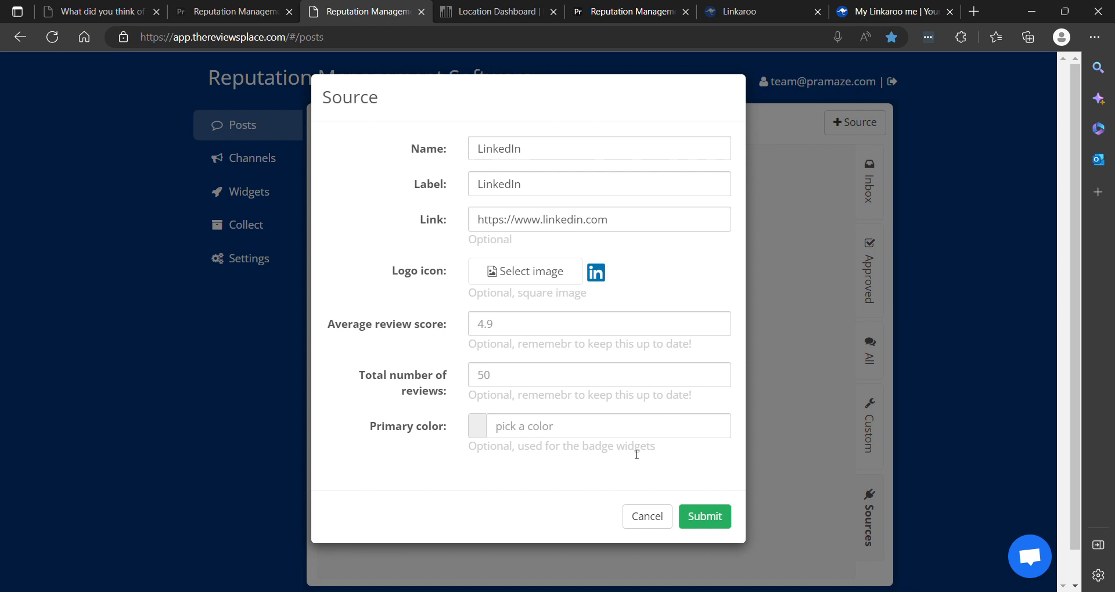
# Set the LinkedIn source's primary color to the blue #1900FC and submit the source
pyautogui.click(480, 426)
pyautogui.click(586, 476)
pyautogui.moveTo(561, 473); pyautogui.dragTo(578, 440)
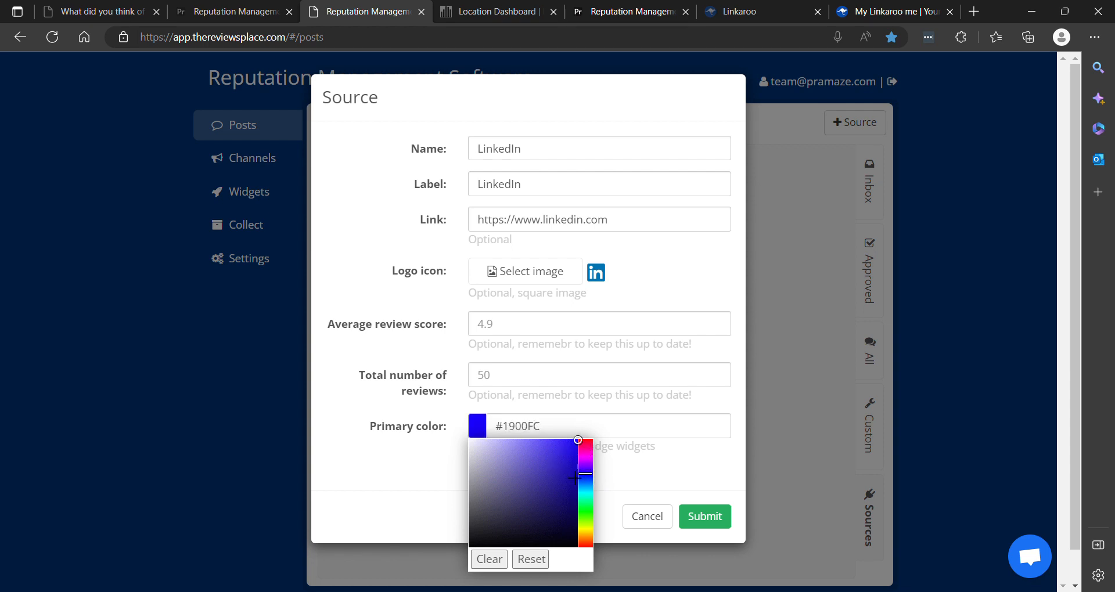
pyautogui.click(649, 480)
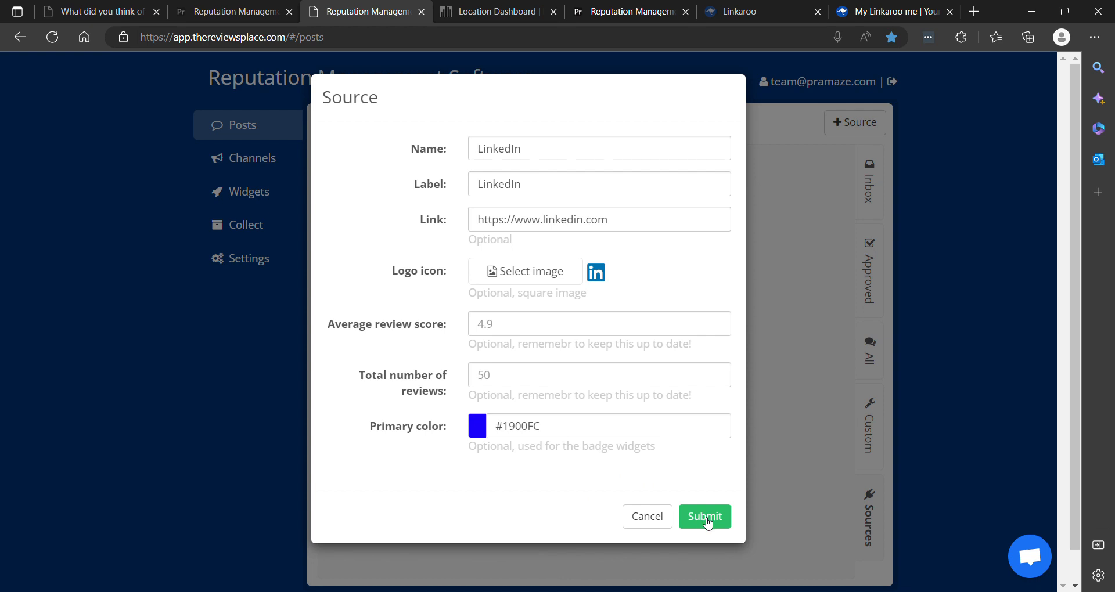
pyautogui.click(706, 521)
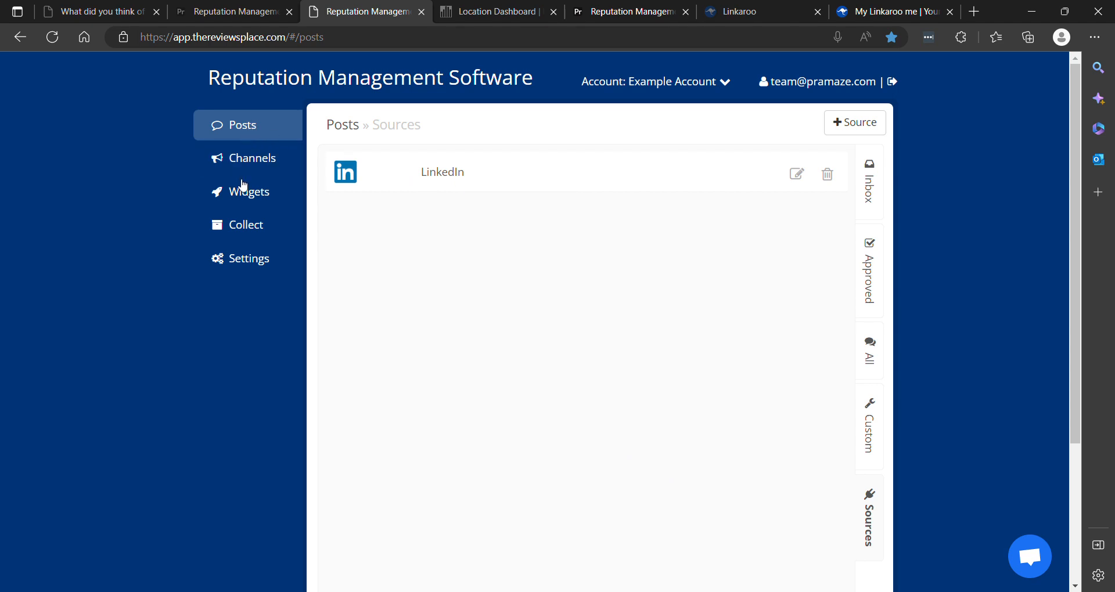
# Create a new post with LinkedIn as its source and enter the reviewer's name
pyautogui.click(279, 158)
pyautogui.click(257, 129)
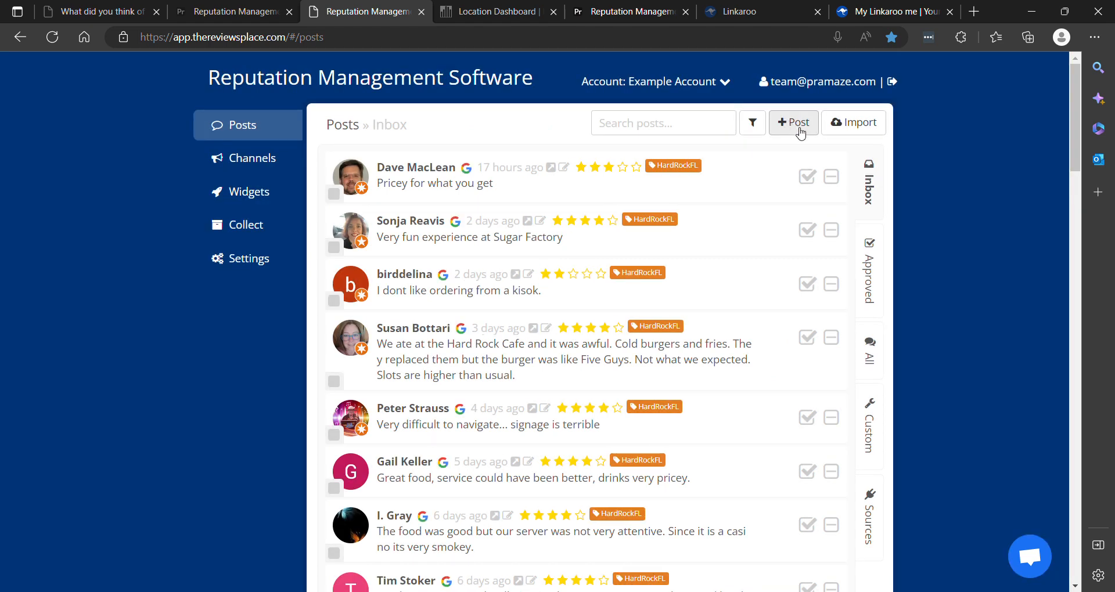
pyautogui.click(795, 123)
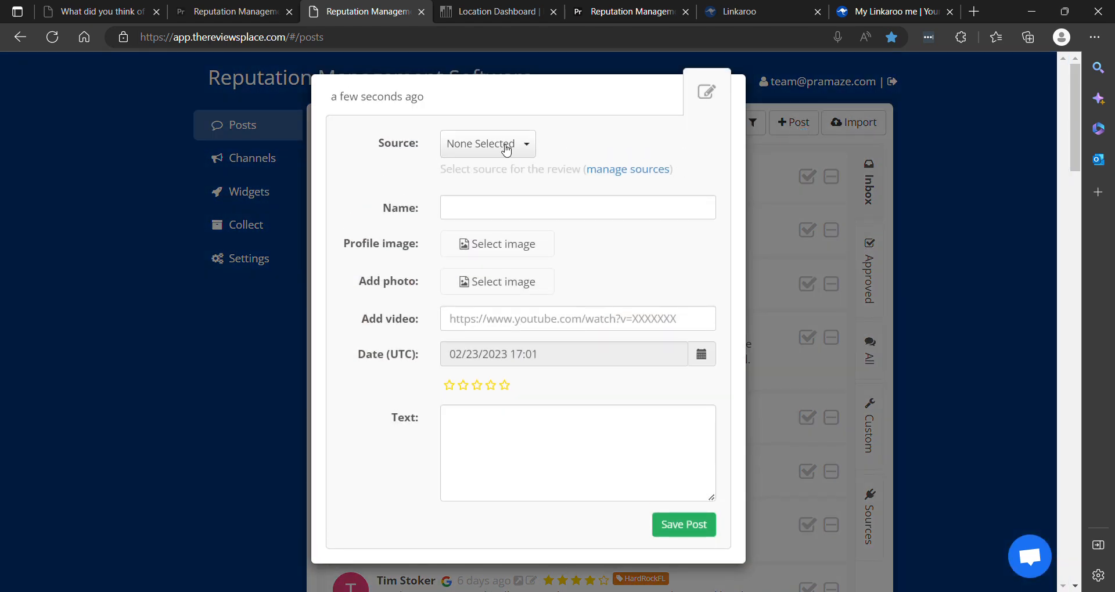
pyautogui.click(513, 147)
pyautogui.click(500, 230)
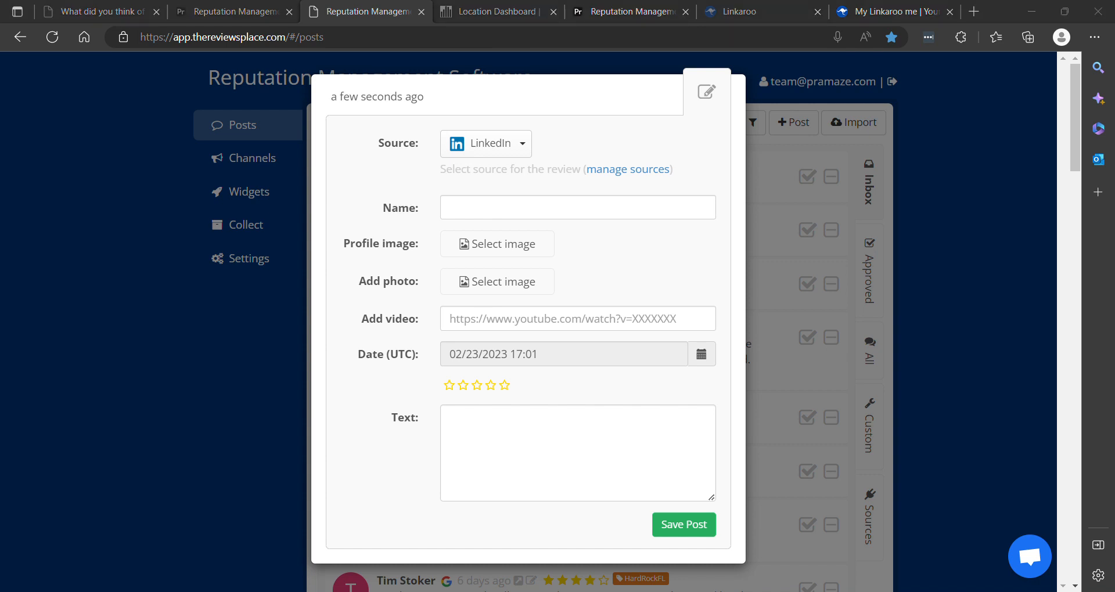
pyautogui.click(633, 210)
pyautogui.write('A. Customer')
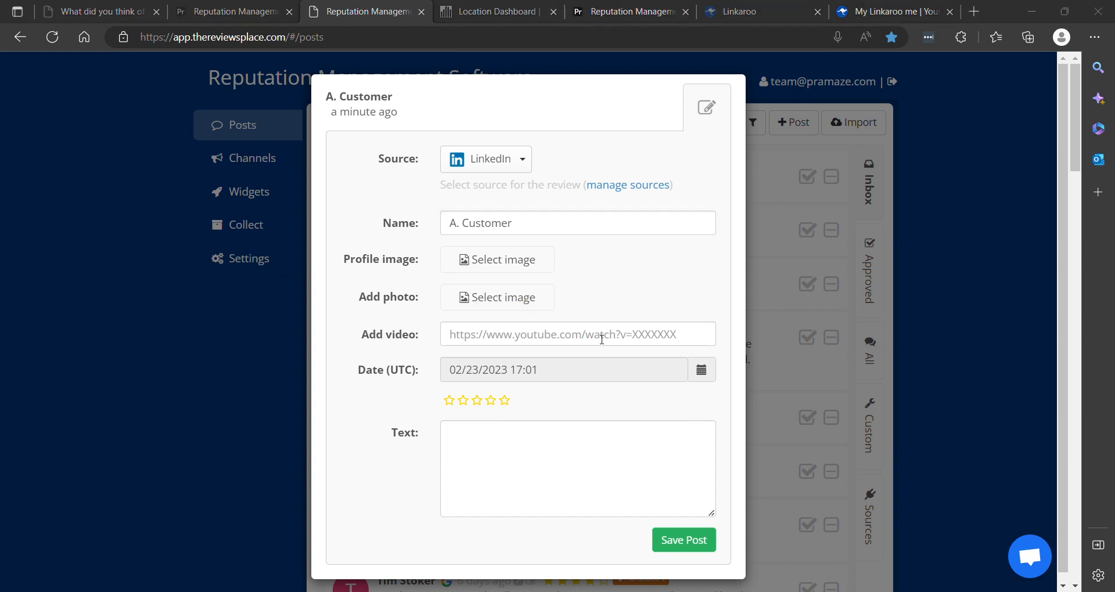
# Set the post's date to 02/13/2023 05:00 and its rating to five stars
pyautogui.click(703, 370)
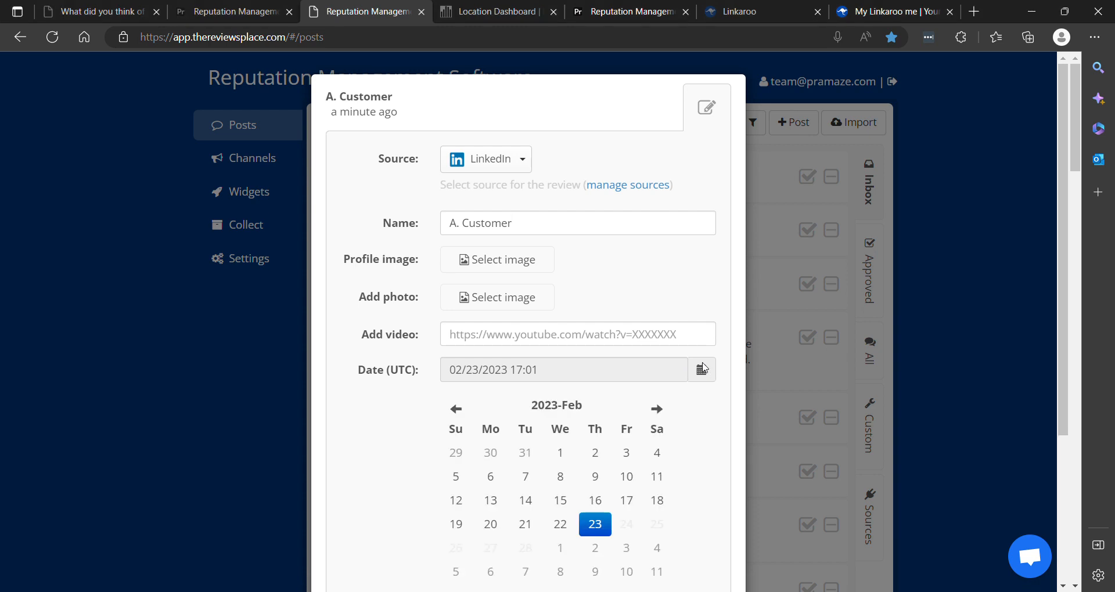
pyautogui.click(495, 507)
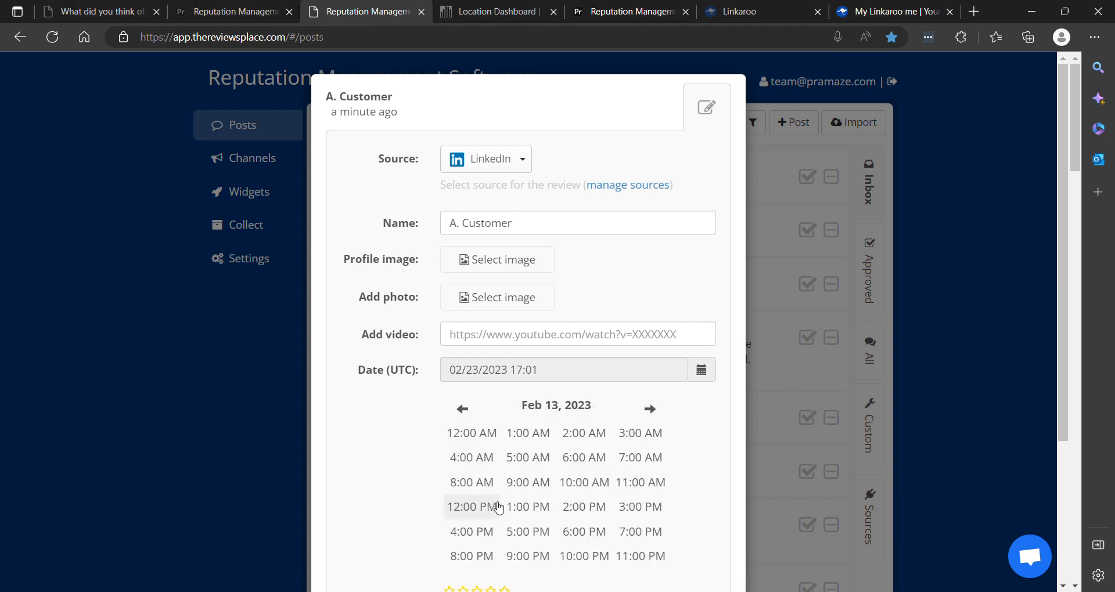
pyautogui.click(538, 460)
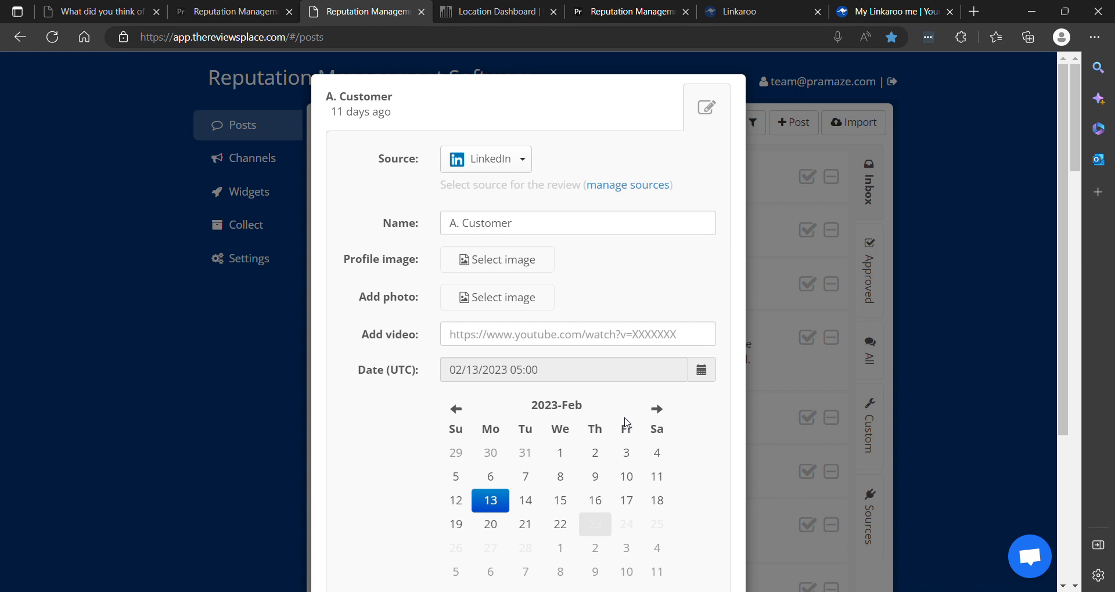
pyautogui.scroll(-3, 681, 406)
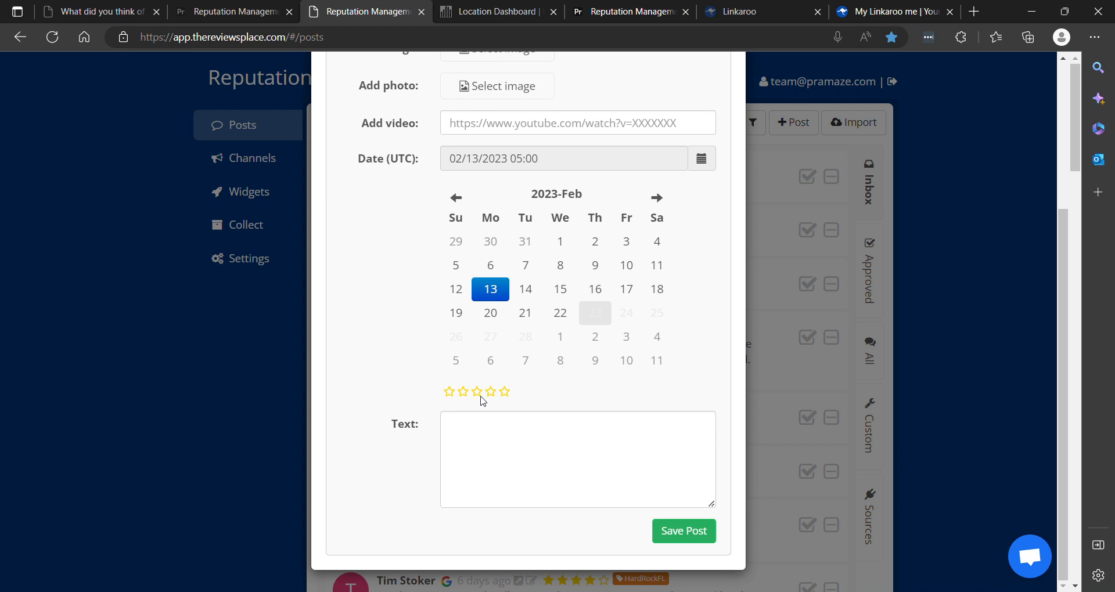
pyautogui.click(506, 395)
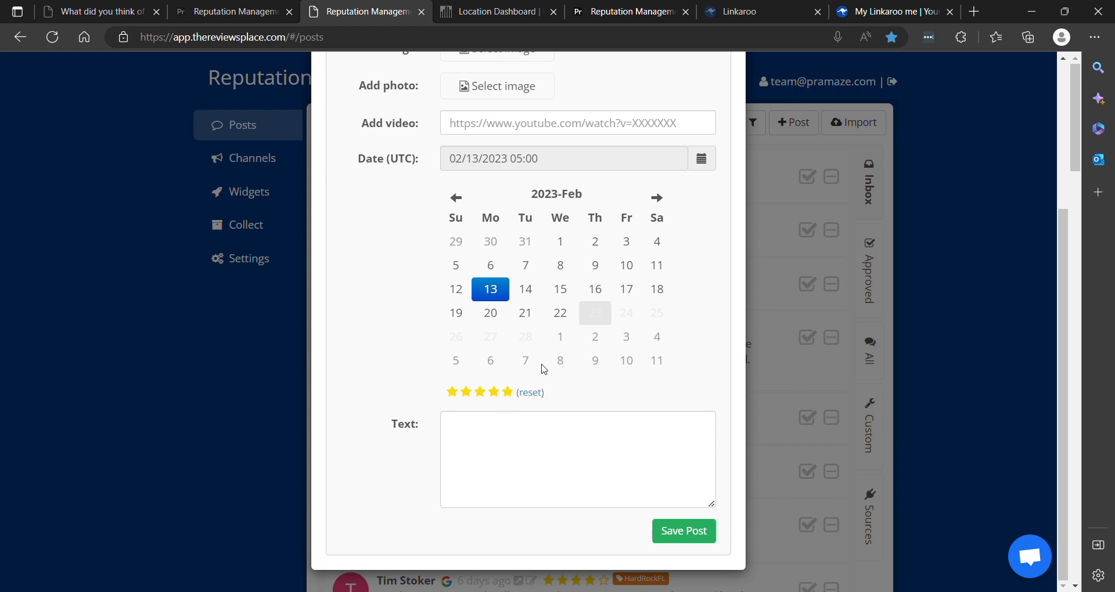
# Paste the copied customer review into the post's text and save the post
pyautogui.click(533, 443)
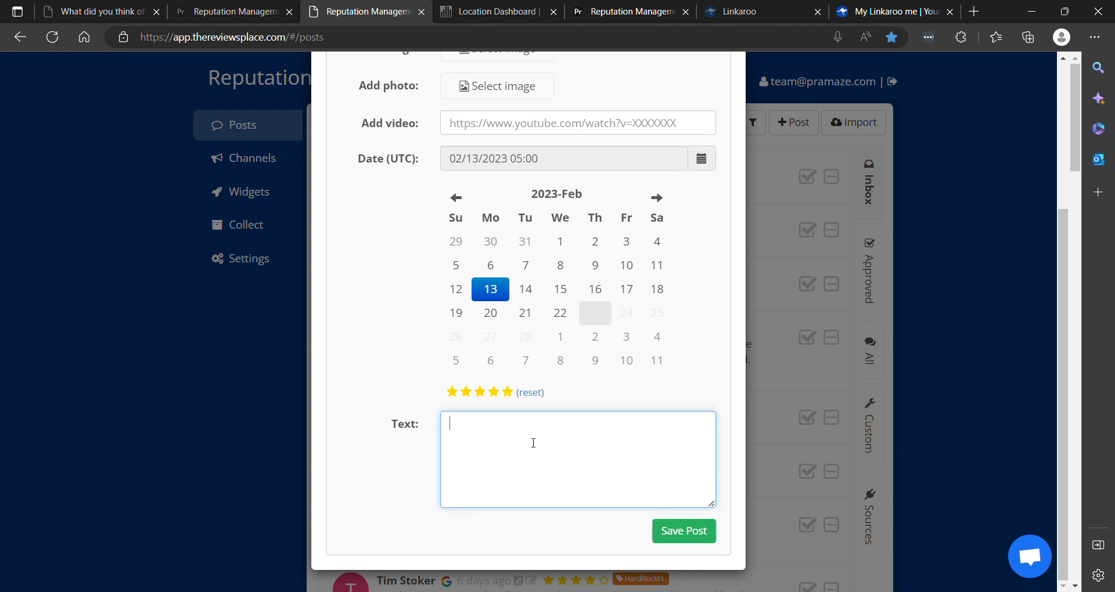
pyautogui.hotkey('ctrl', 'v')
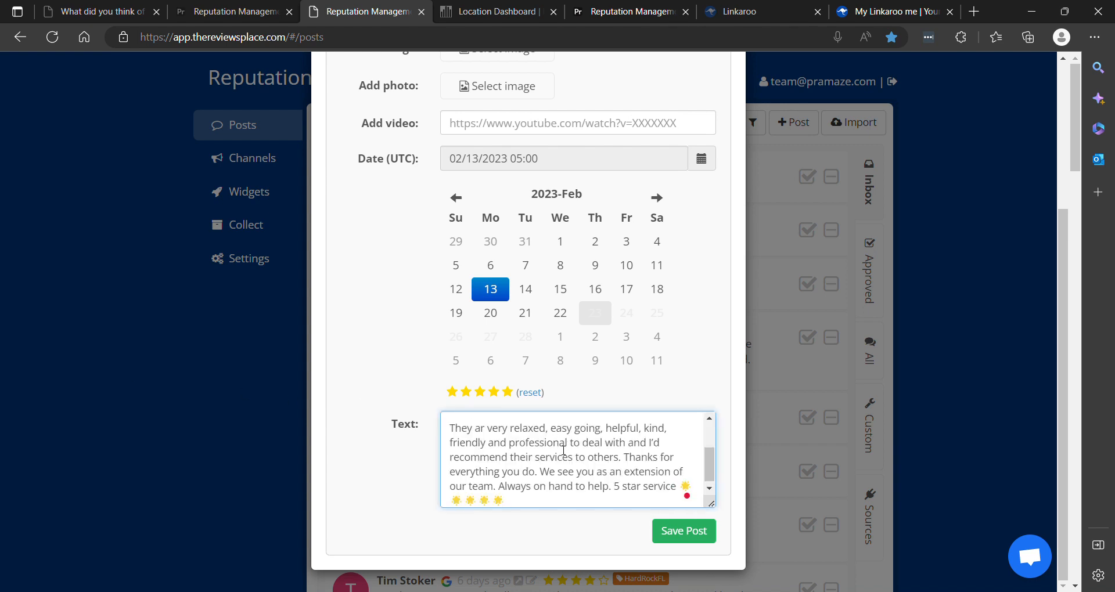
pyautogui.scroll(3, 575, 458)
pyautogui.click(686, 530)
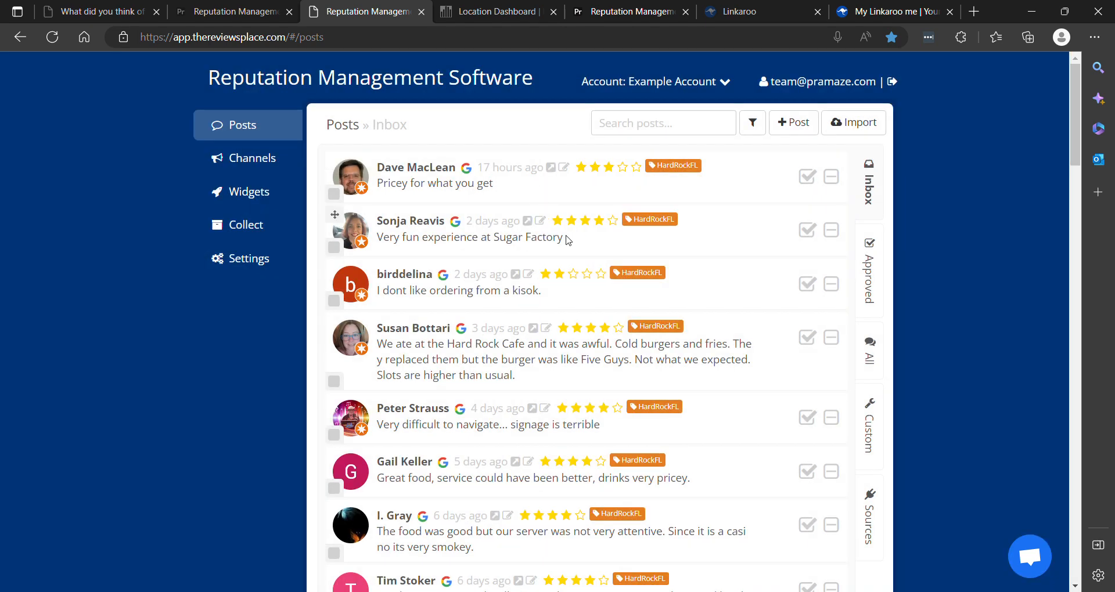
# Locate the new LinkedIn post in the inbox and check its place among the other reviews
pyautogui.scroll(-3, 569, 238)
pyautogui.scroll(-7, 569, 240)
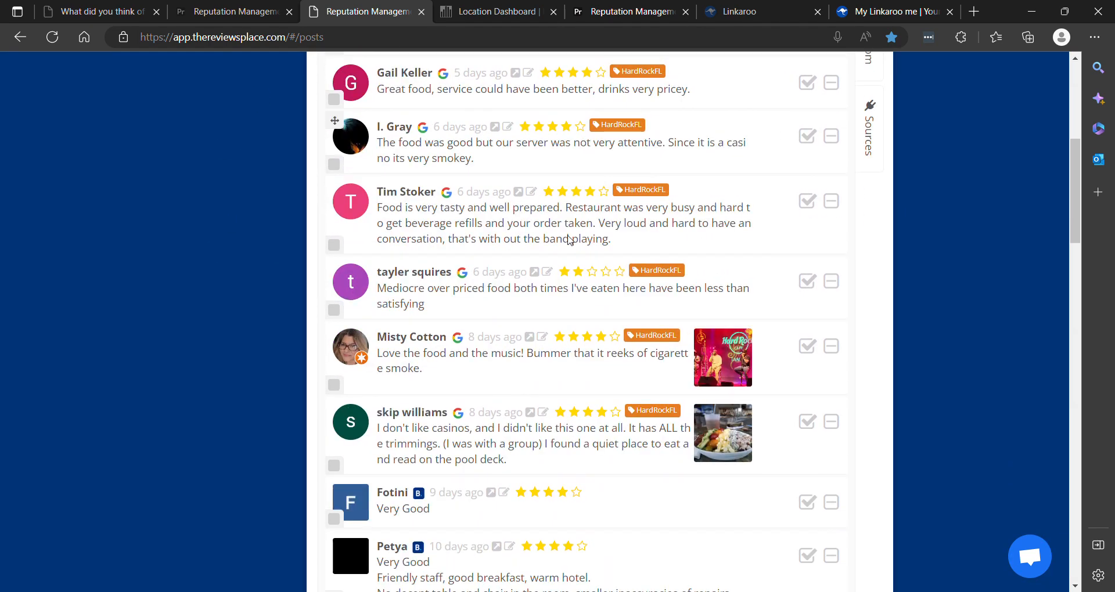
pyautogui.scroll(-2, 574, 240)
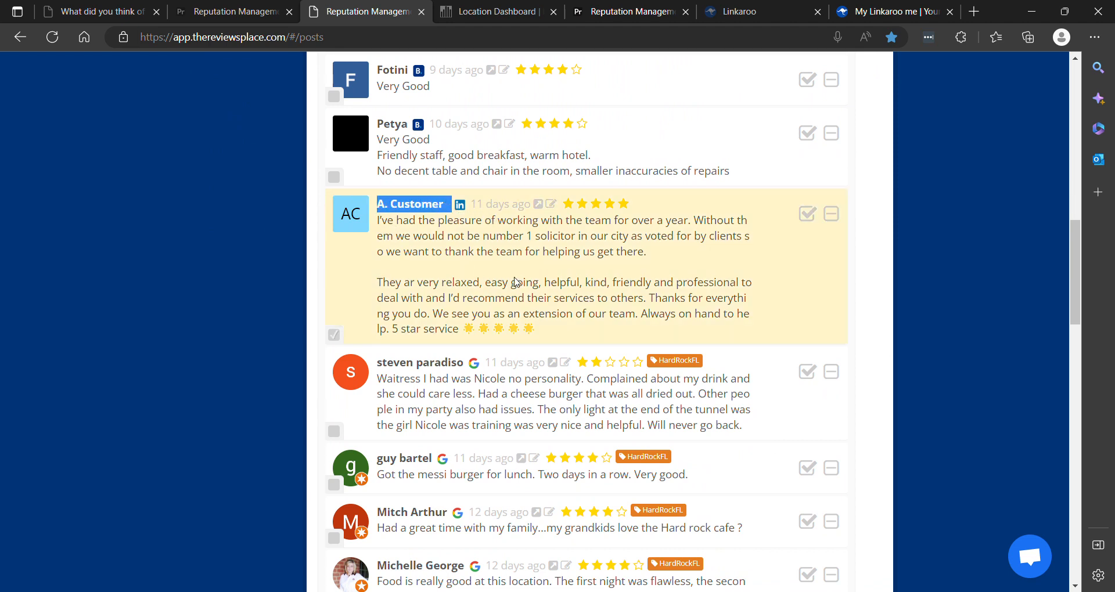
pyautogui.scroll(10, 514, 257)
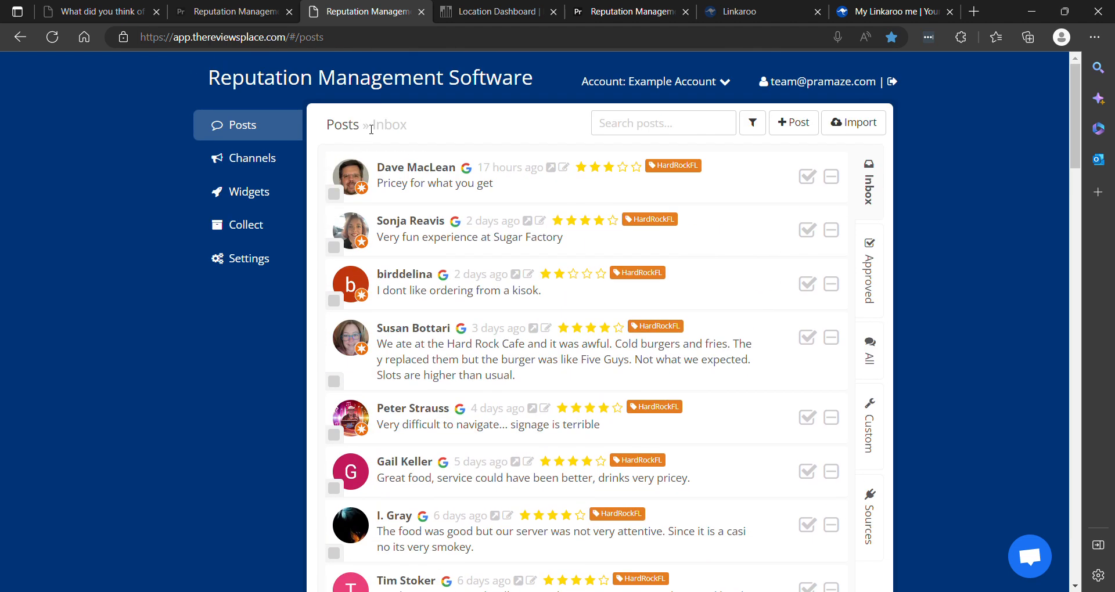
pyautogui.scroll(-12, 485, 230)
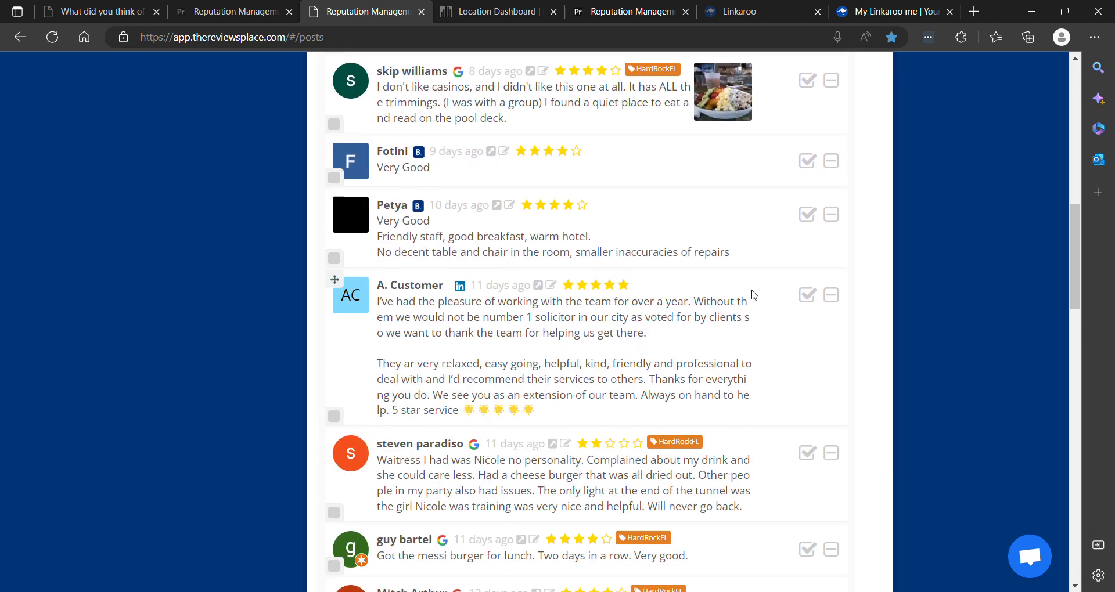
# Edit the LinkedIn post's date to 02/22/2023 23:00, save the change and approve the post from the inbox
pyautogui.click(550, 286)
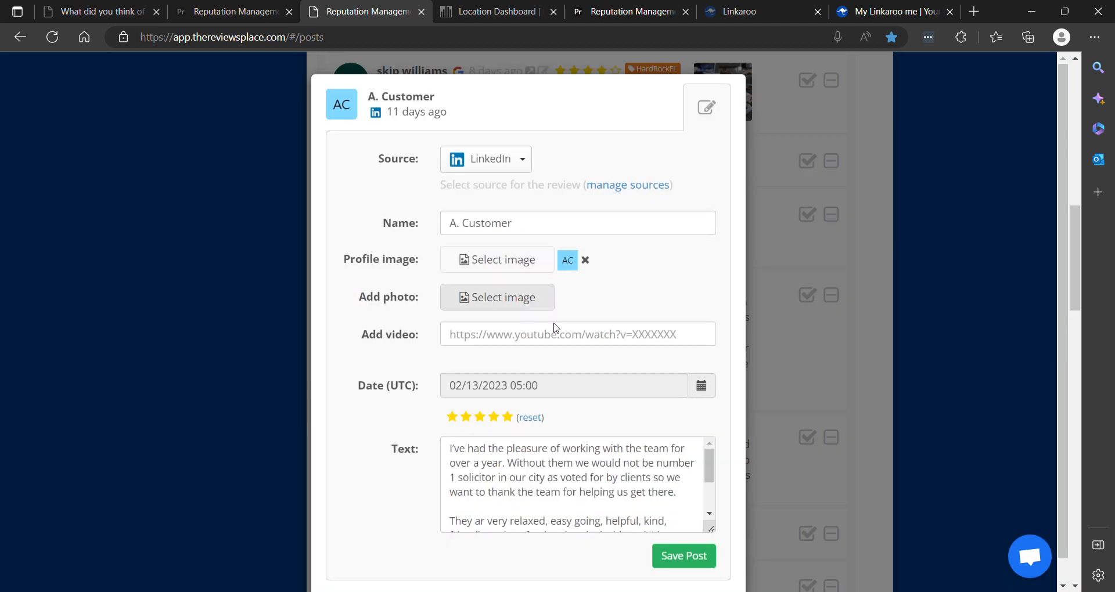
pyautogui.click(539, 395)
pyautogui.scroll(-3, 586, 441)
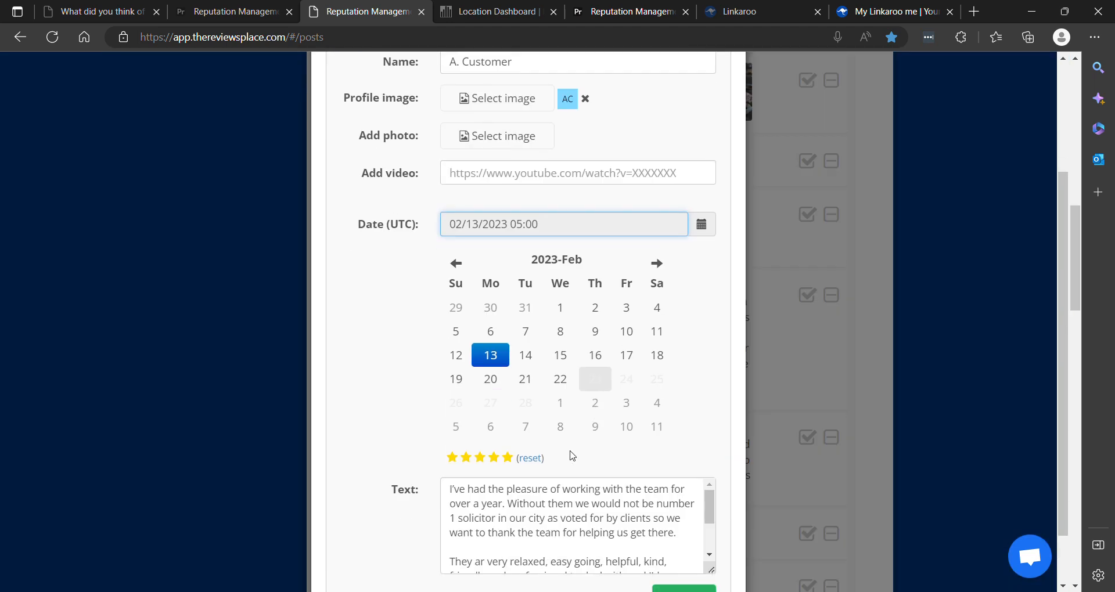
pyautogui.click(563, 376)
pyautogui.click(642, 410)
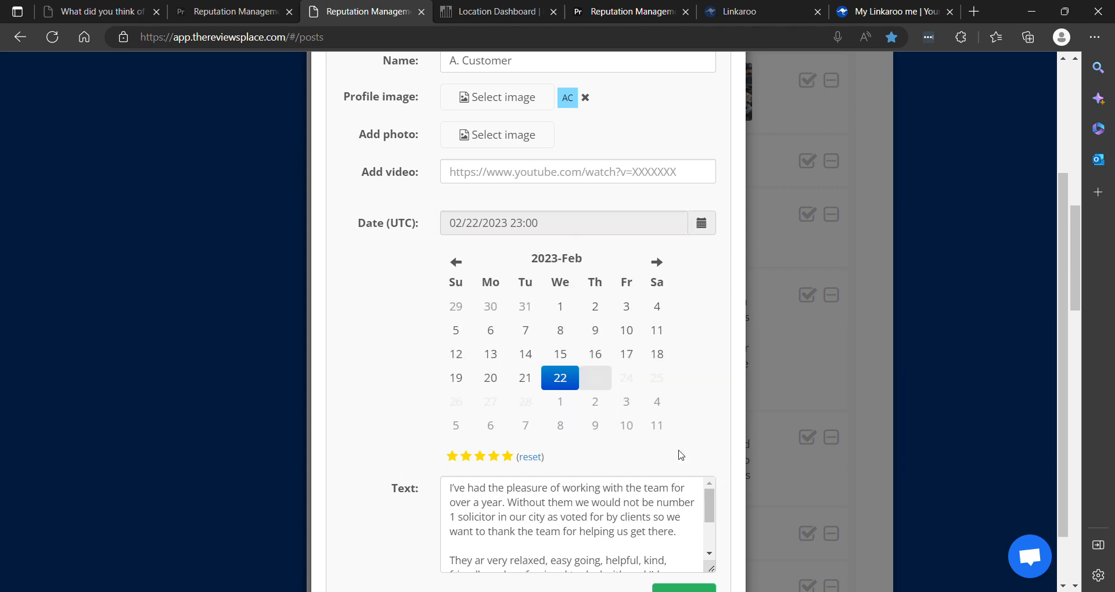
pyautogui.scroll(-1, 714, 494)
pyautogui.click(704, 537)
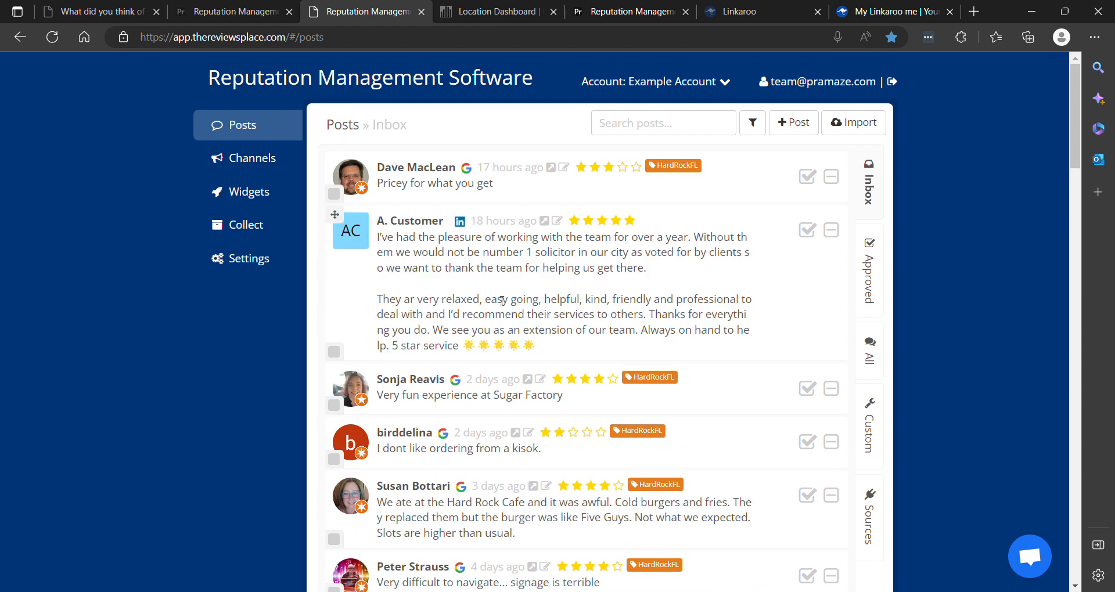
pyautogui.click(811, 232)
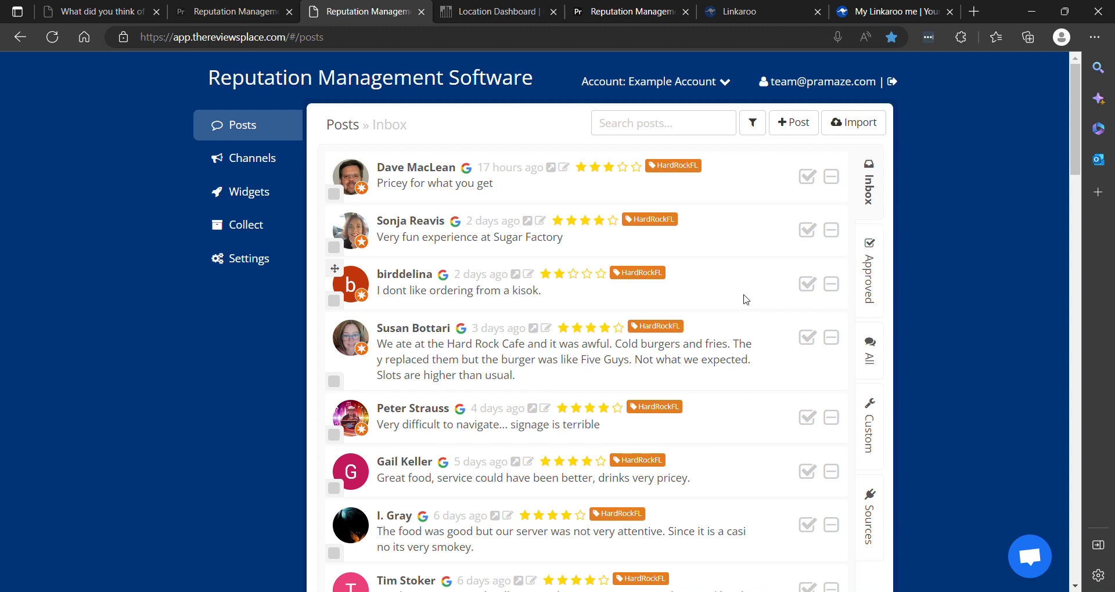
# Start another new post and select LinkedIn as its source
pyautogui.click(804, 129)
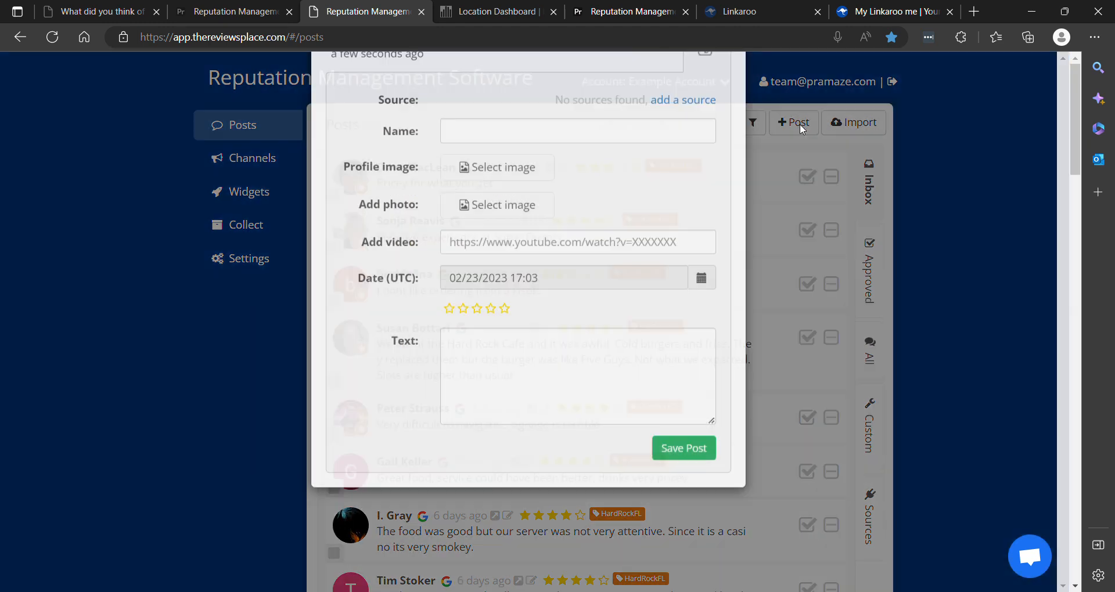
pyautogui.click(489, 151)
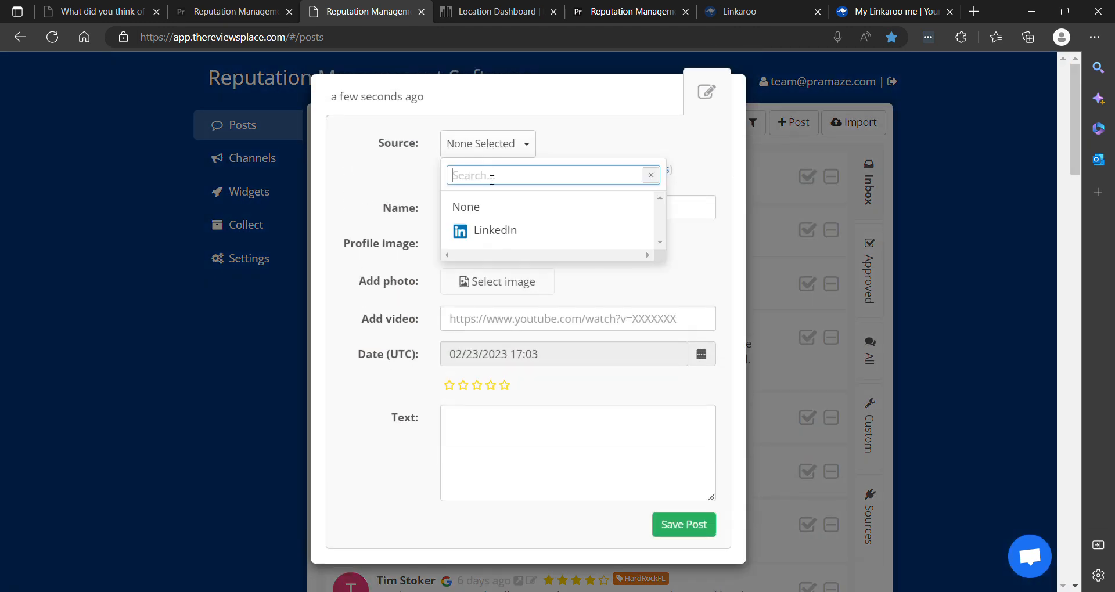
pyautogui.click(476, 232)
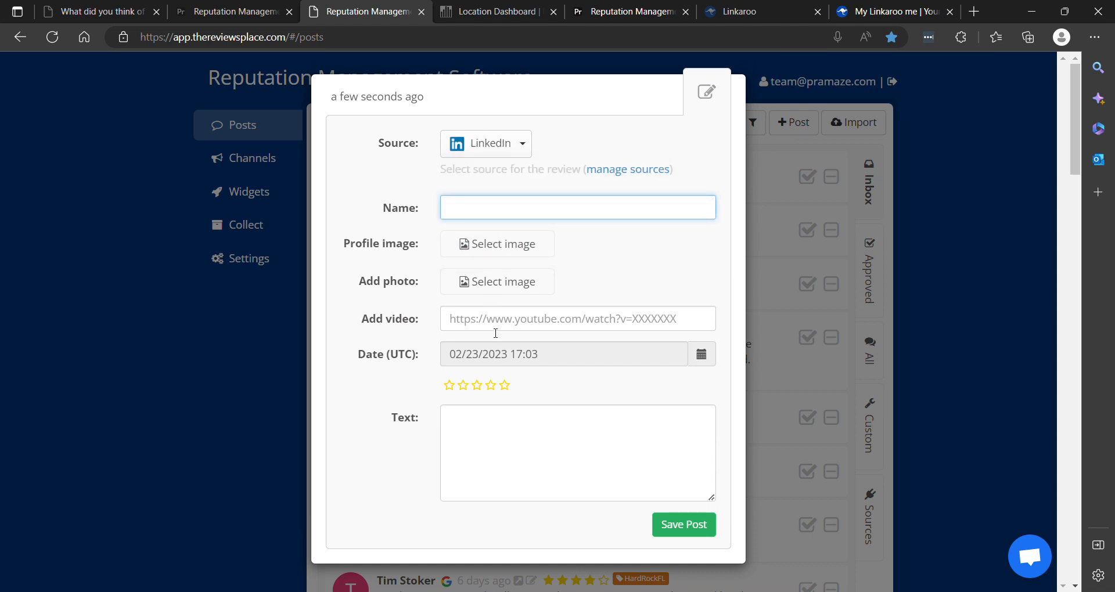